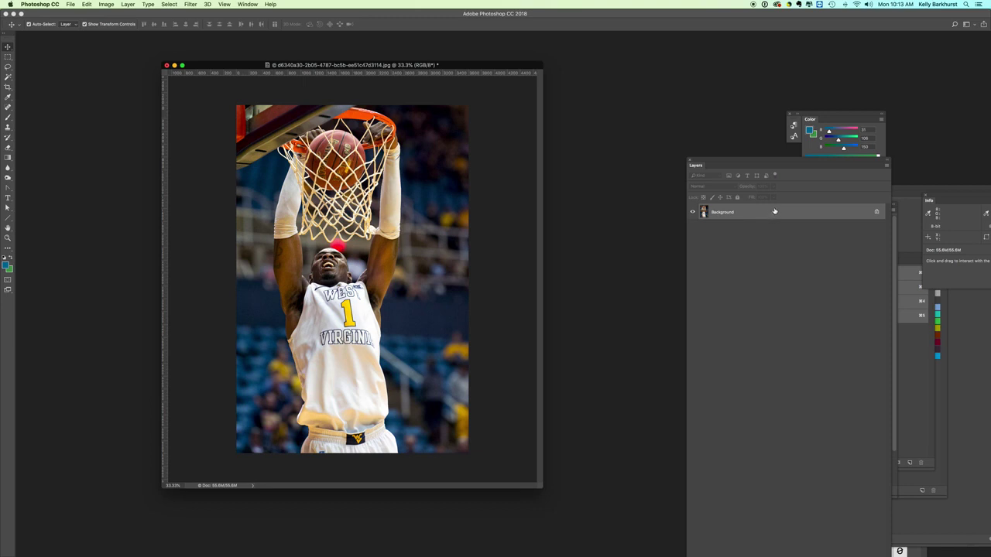
- Convert the locked Background into an editable Layer 0 and bring up Image > Adjustments
{"action": "double_click", "coordinate": [780, 214]}
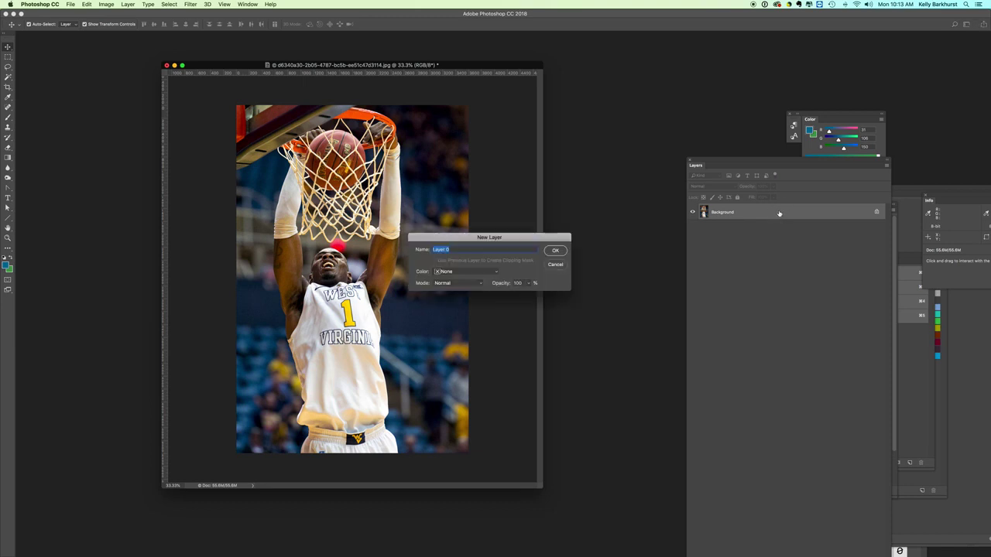
{"action": "left_click", "coordinate": [555, 251]}
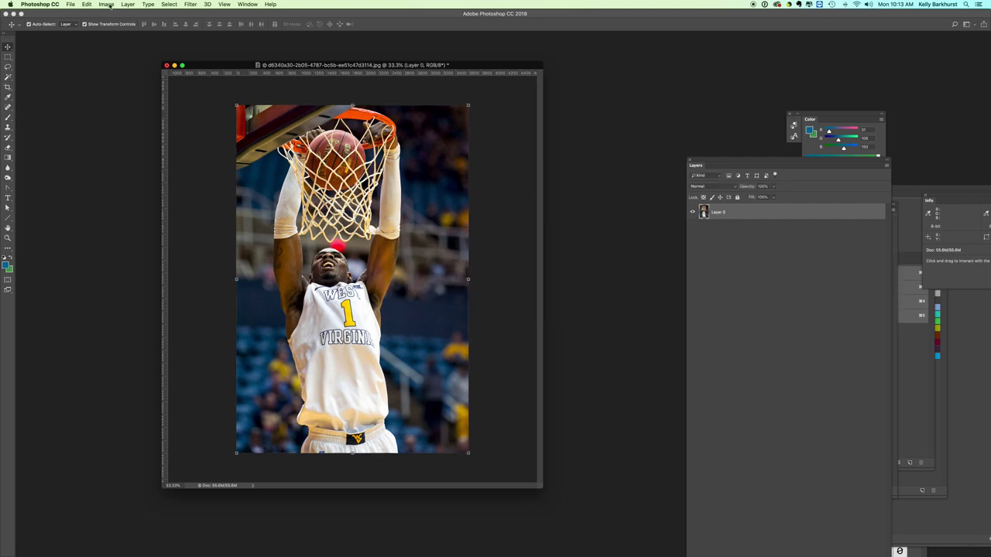
{"action": "left_click", "coordinate": [109, 5]}
{"action": "mouse_move", "coordinate": [112, 25]}
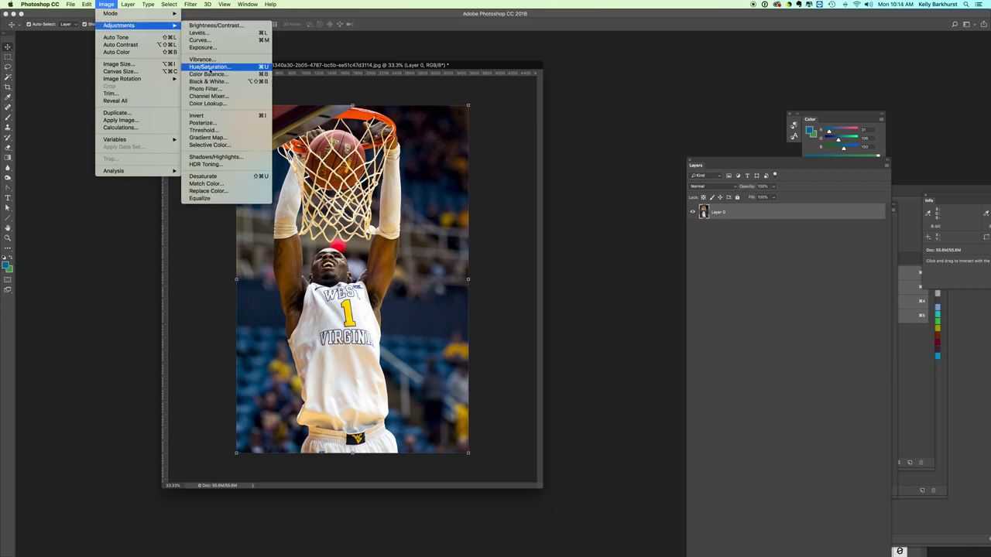
- Apply a Black & White adjustment tinted WVU gold (eaaa00) with reduced saturation to Layer 0
{"action": "left_click", "coordinate": [208, 81]}
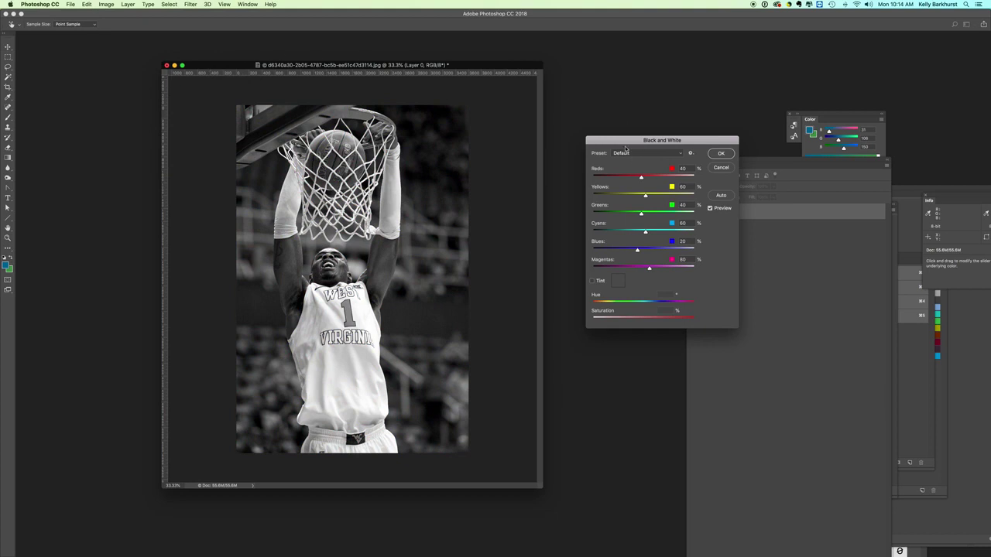
{"action": "left_click_drag", "start_coordinate": [624, 143], "coordinate": [596, 45]}
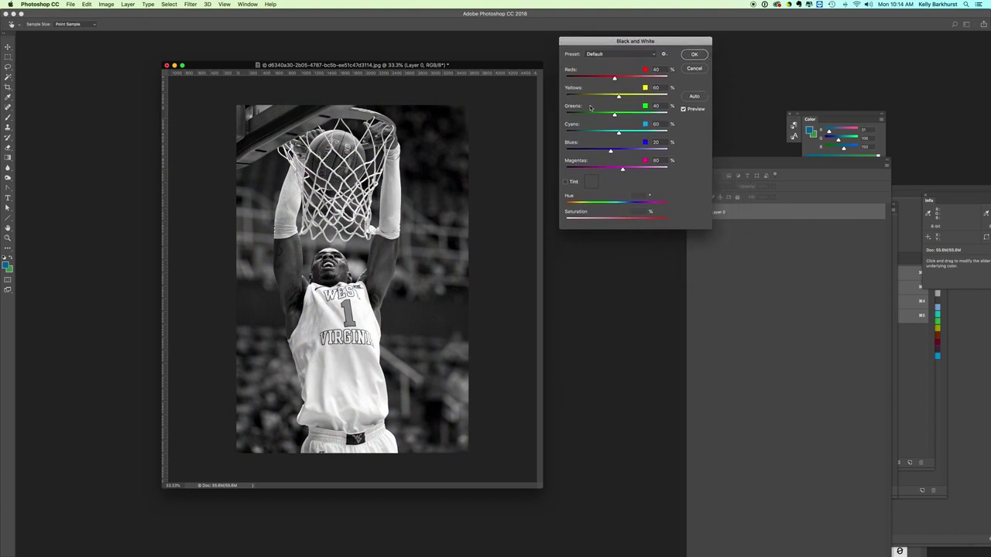
{"action": "left_click", "coordinate": [566, 183]}
{"action": "left_click", "coordinate": [588, 182]}
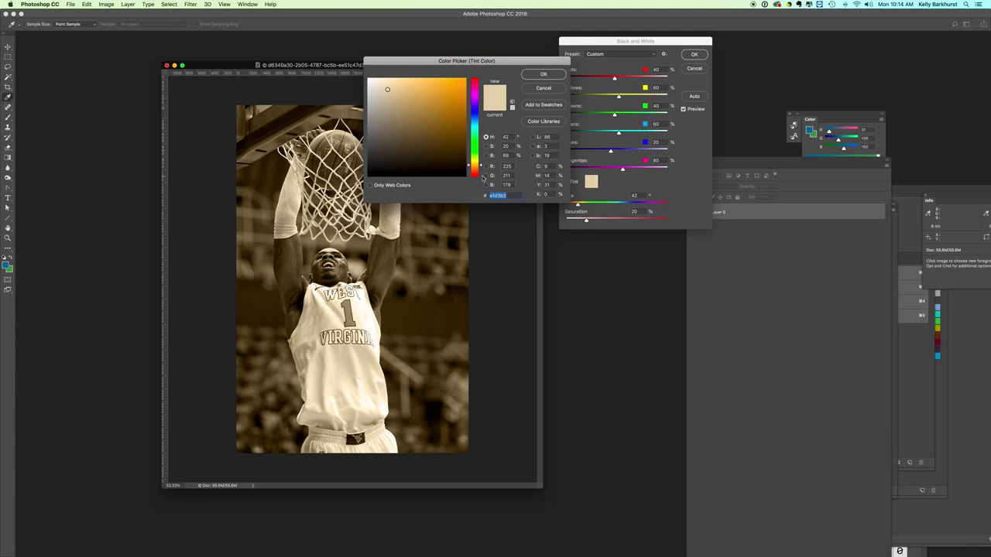
{"action": "type", "text": "e"}
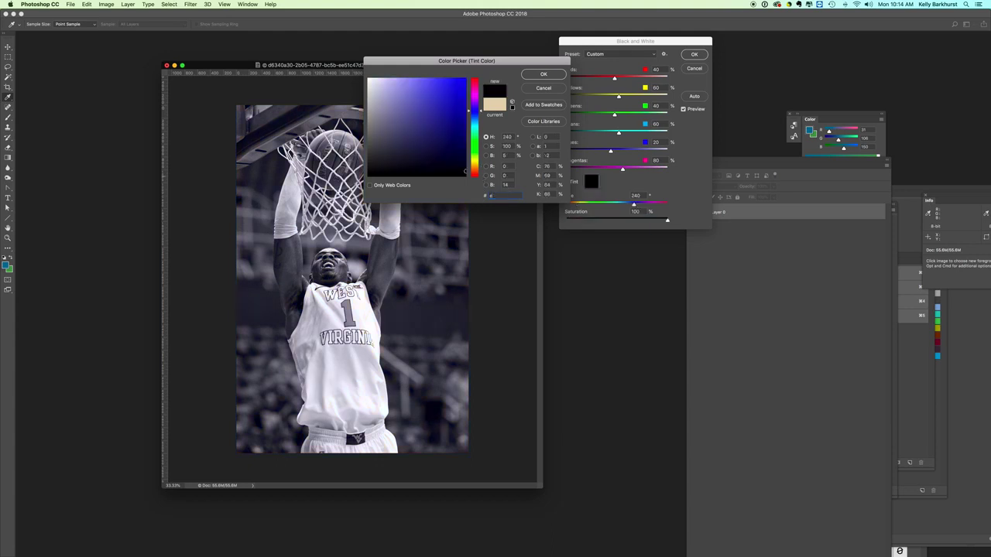
{"action": "type", "text": "aaa"}
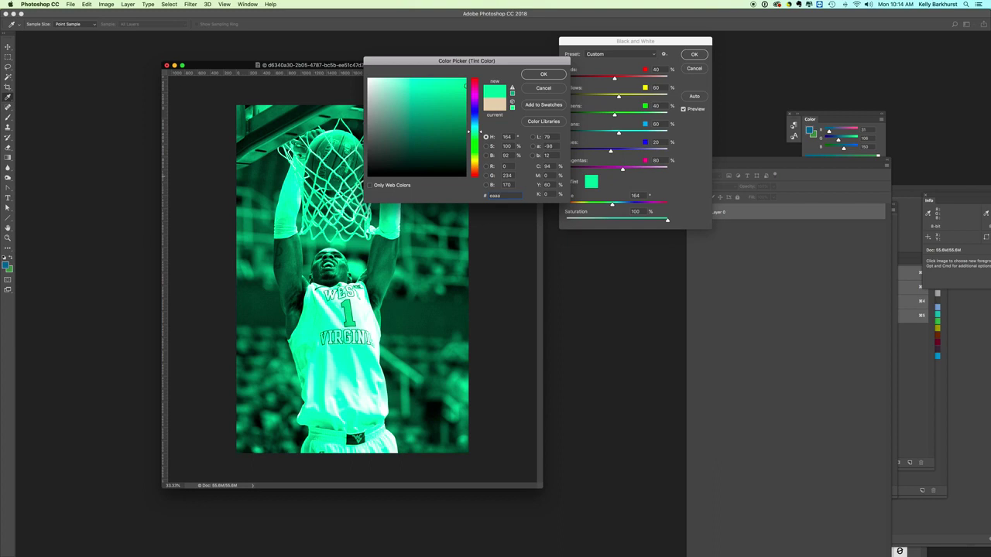
{"action": "type", "text": "00"}
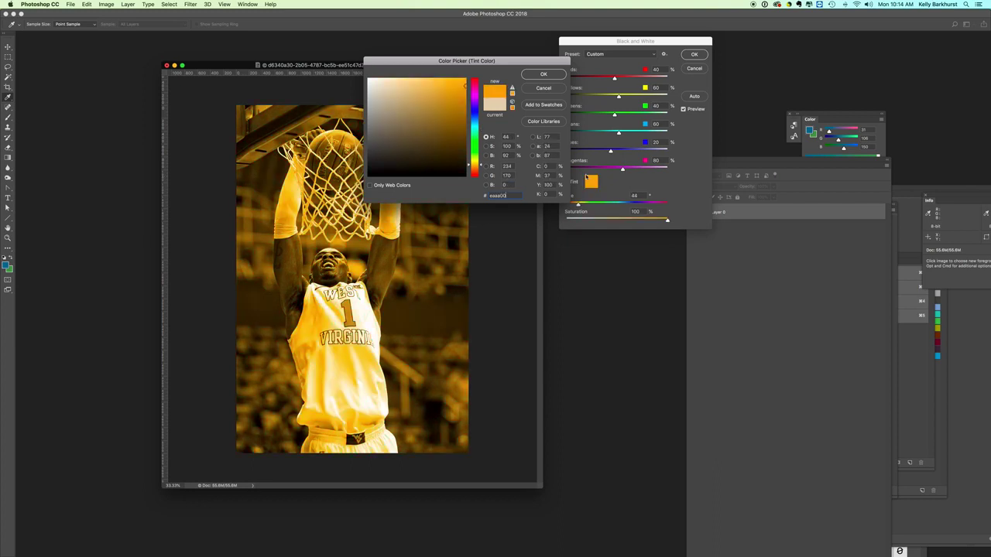
{"action": "left_click", "coordinate": [541, 75]}
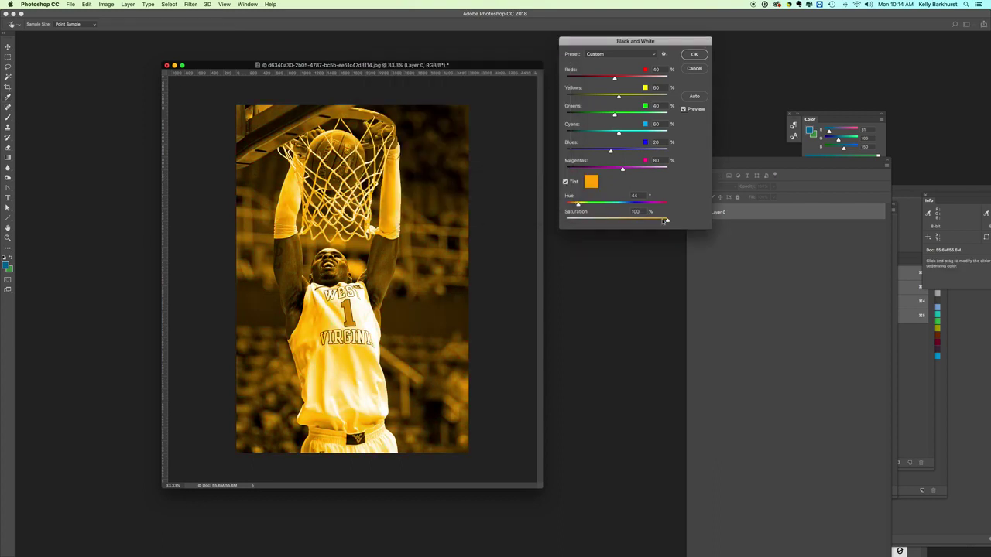
{"action": "left_click_drag", "start_coordinate": [664, 221], "coordinate": [632, 223]}
{"action": "left_click", "coordinate": [695, 55]}
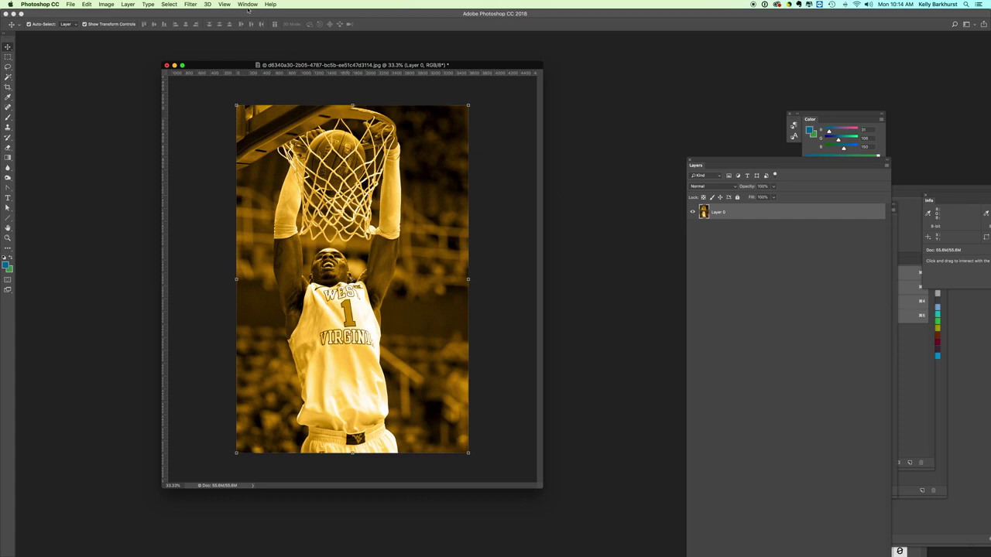
- Revert the photo to its original opened state from the History panel
{"action": "left_click", "coordinate": [248, 5]}
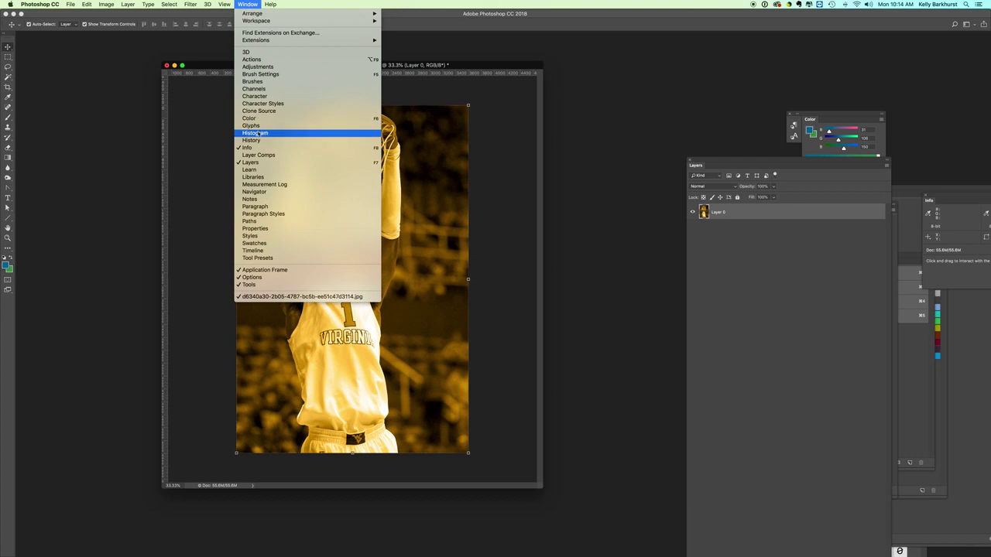
{"action": "left_click", "coordinate": [252, 140]}
{"action": "left_click", "coordinate": [800, 234]}
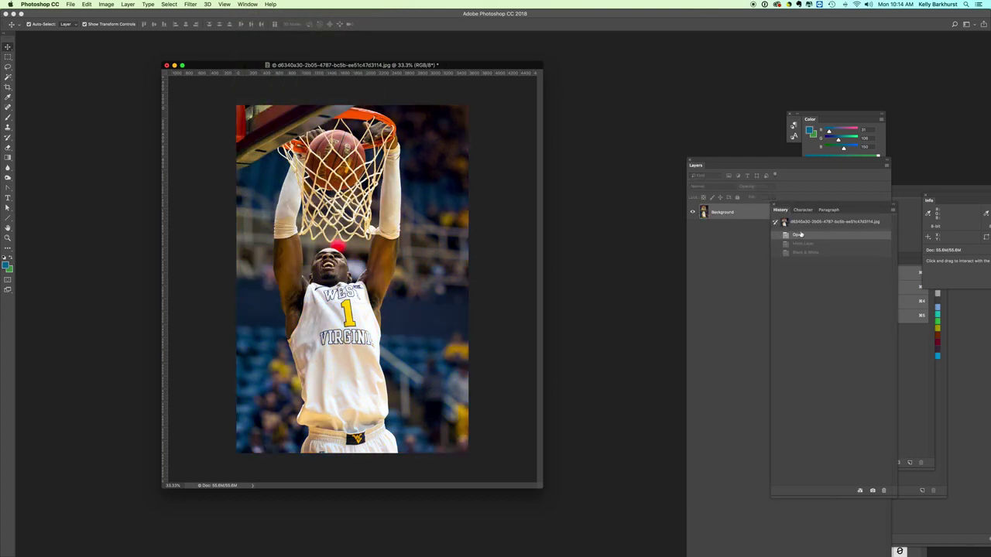
{"action": "left_click_drag", "start_coordinate": [791, 208], "coordinate": [820, 207]}
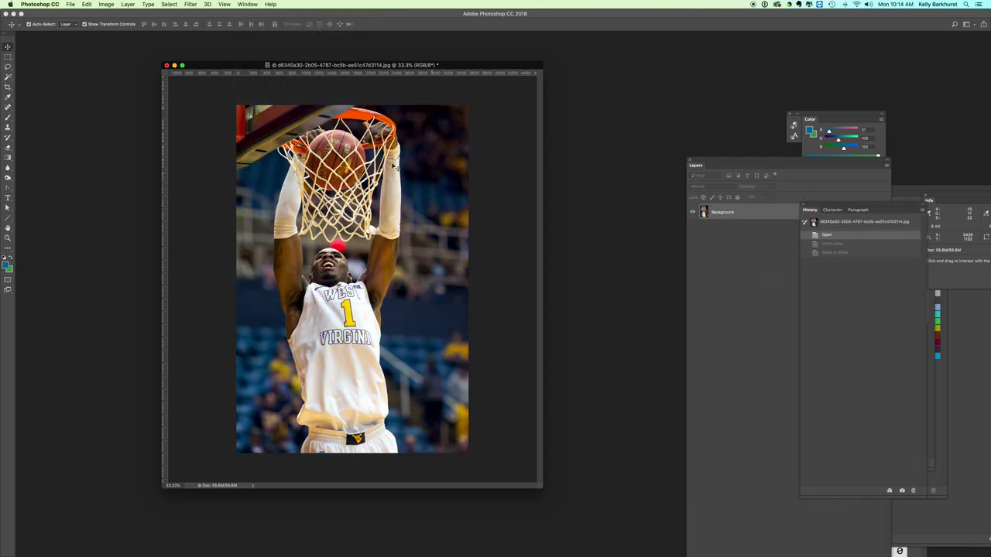
{"action": "left_click_drag", "start_coordinate": [246, 66], "coordinate": [228, 66]}
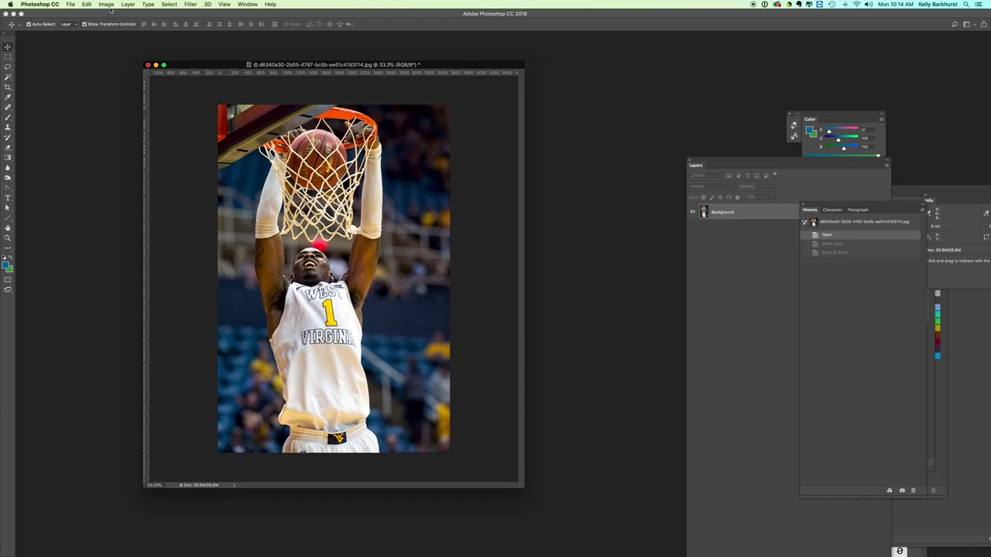
- Desaturate the original photo to grayscale and begin converting the Background into a layer
{"action": "left_click", "coordinate": [106, 5]}
{"action": "mouse_move", "coordinate": [116, 26]}
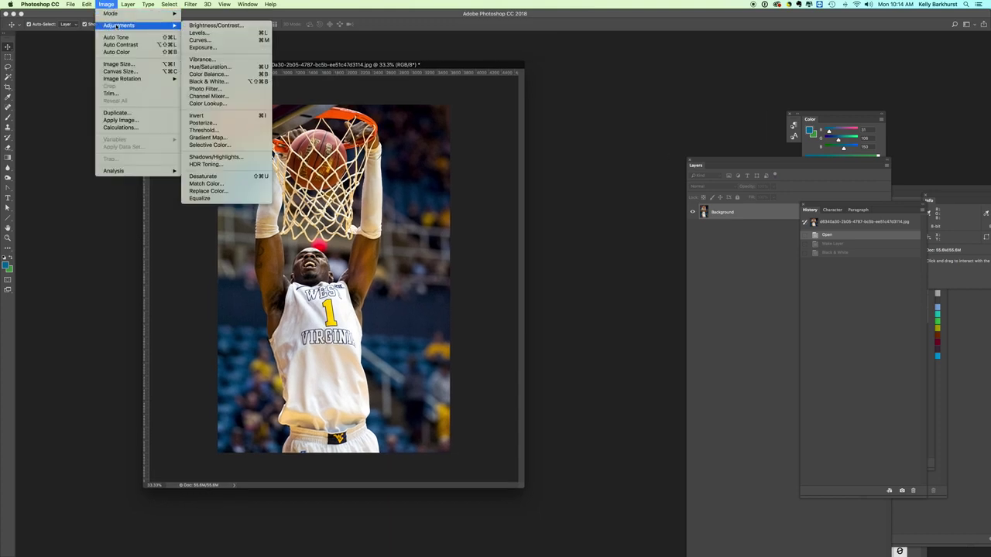
{"action": "left_click", "coordinate": [207, 176]}
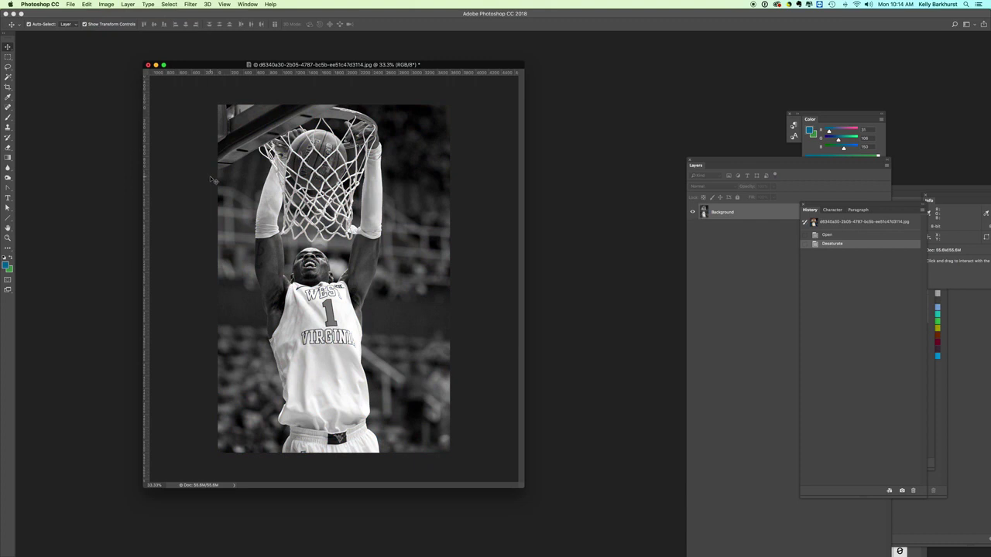
{"action": "left_click_drag", "start_coordinate": [697, 164], "coordinate": [601, 140]}
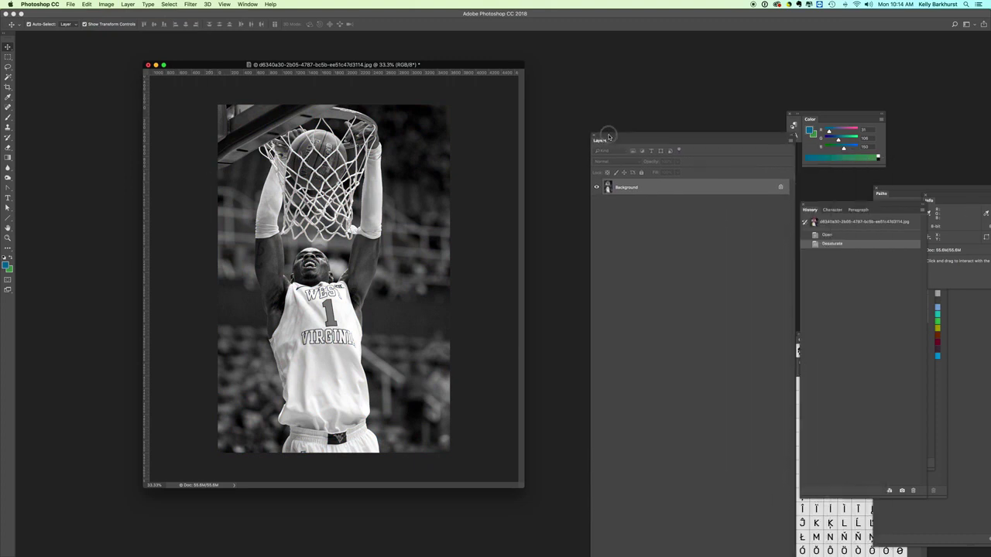
{"action": "double_click", "coordinate": [670, 188]}
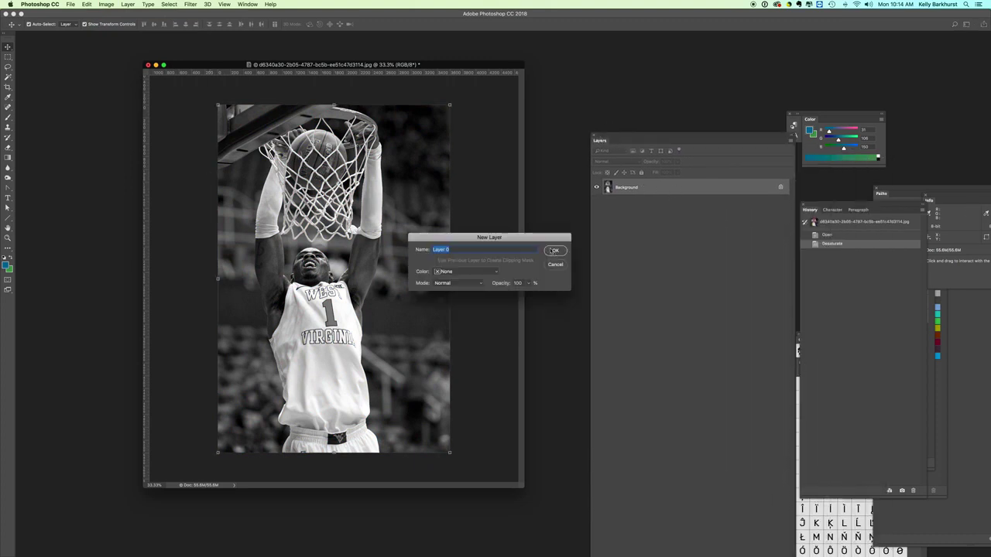
- Confirm Layer 0 and convert the image to Grayscale mode, discarding colour information
{"action": "left_click", "coordinate": [552, 251]}
{"action": "left_click", "coordinate": [107, 5]}
{"action": "mouse_move", "coordinate": [116, 14]}
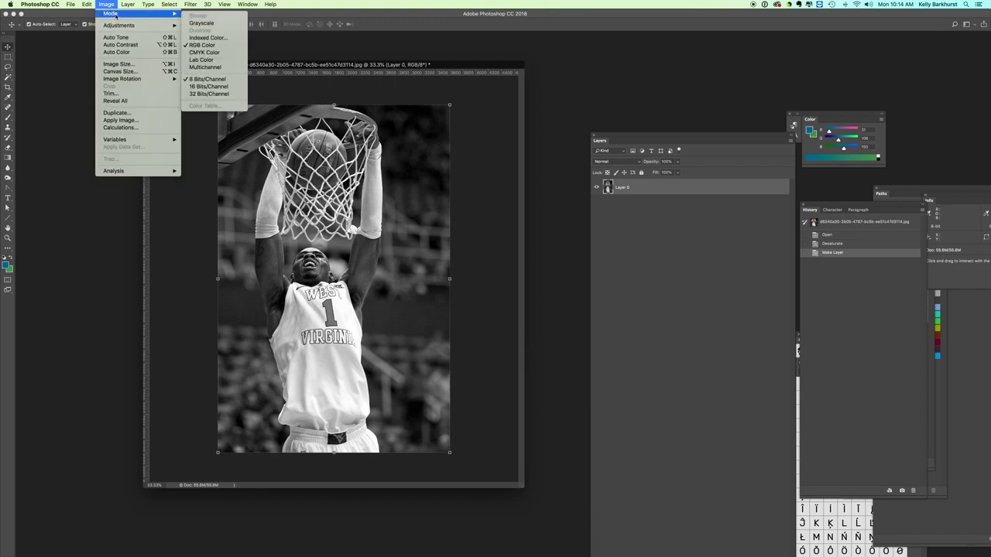
{"action": "left_click", "coordinate": [201, 22]}
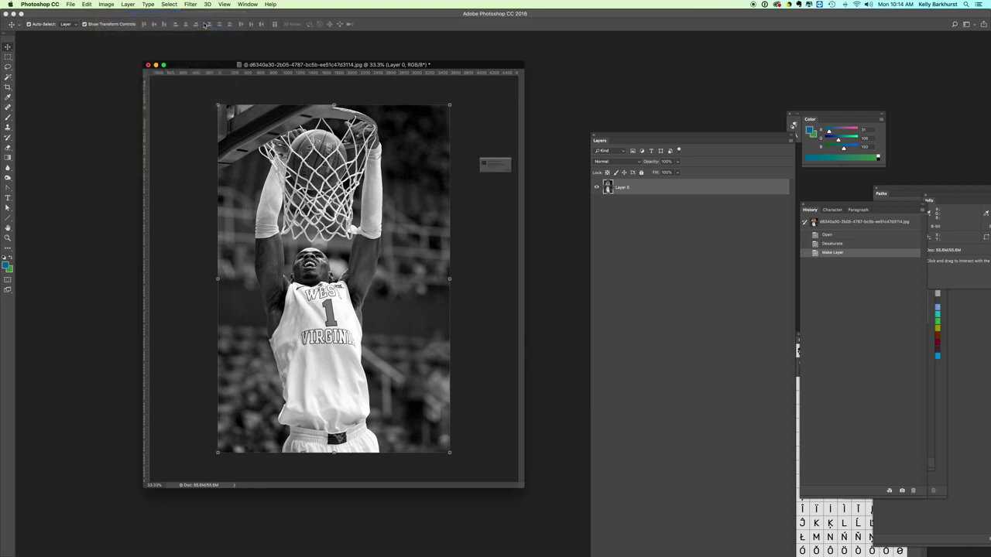
{"action": "left_click", "coordinate": [551, 191]}
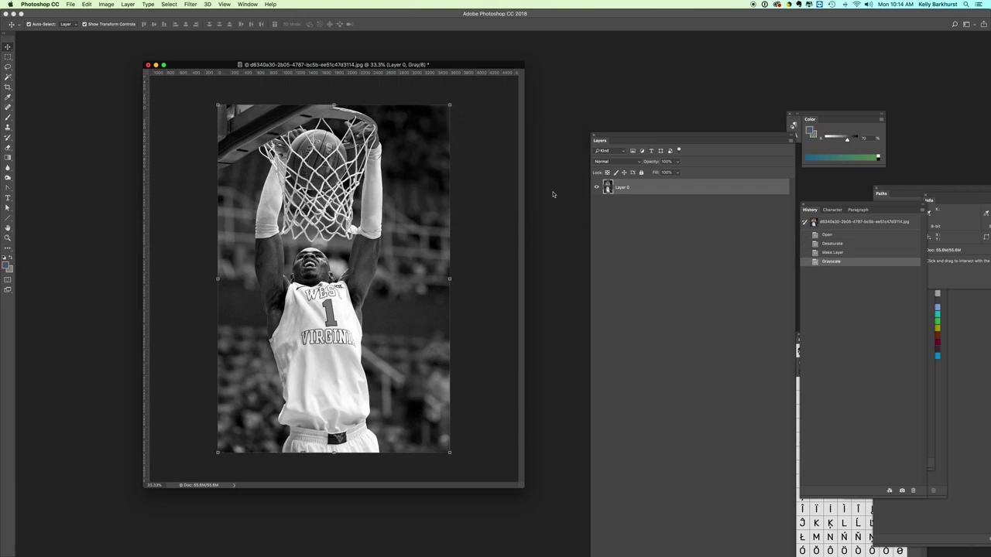
- Convert the grayscale image to a gold Monotone Duotone
{"action": "left_click", "coordinate": [106, 4]}
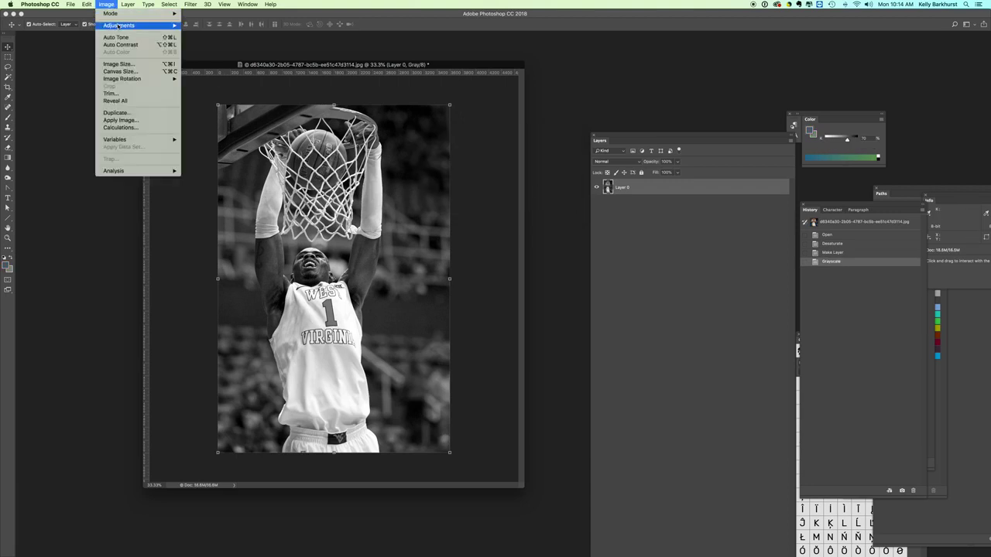
{"action": "mouse_move", "coordinate": [114, 14]}
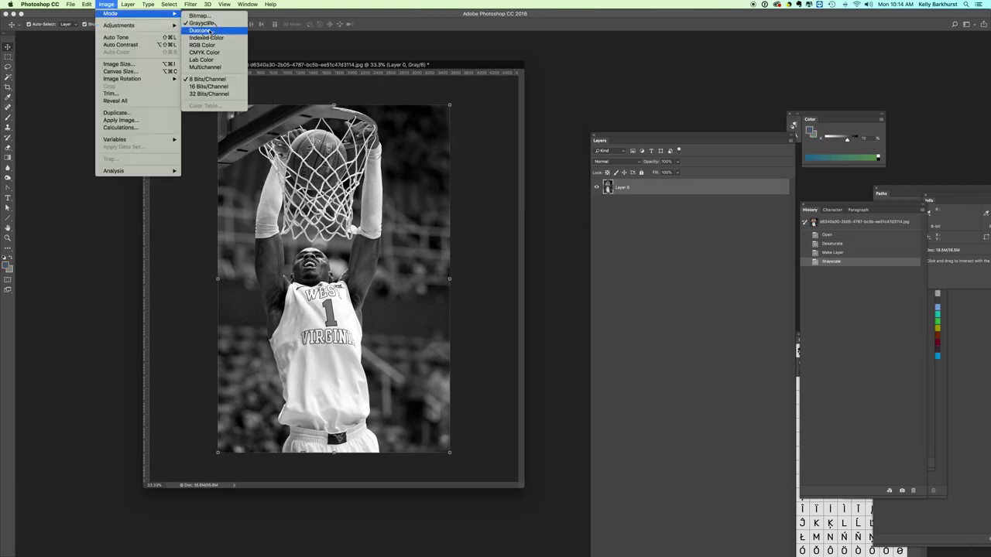
{"action": "left_click", "coordinate": [201, 30]}
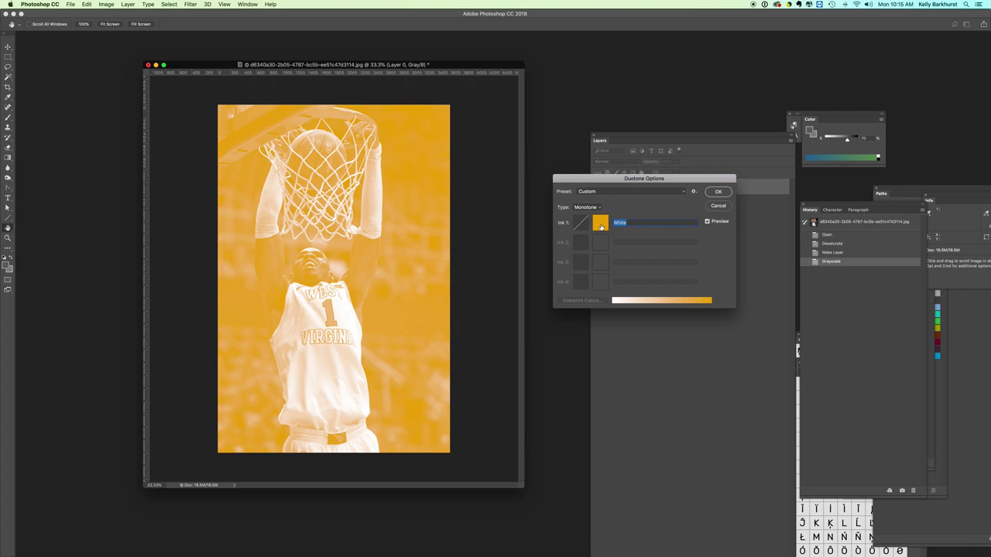
{"action": "left_click", "coordinate": [718, 191]}
{"action": "left_click", "coordinate": [106, 4]}
- Brighten the gold monotone with Levels by moving black and white points inward, then revert to the opened state
{"action": "mouse_move", "coordinate": [123, 25]}
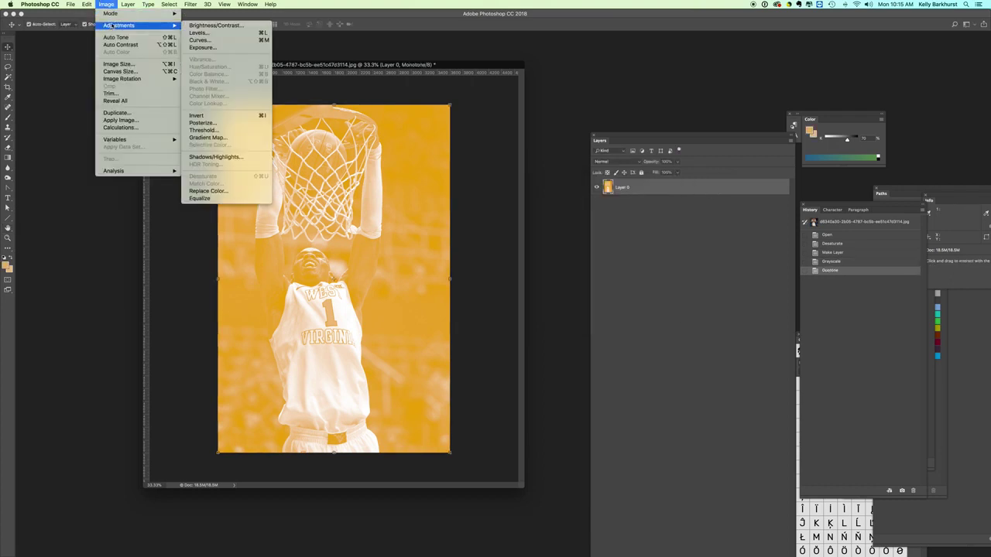
{"action": "left_click", "coordinate": [199, 34]}
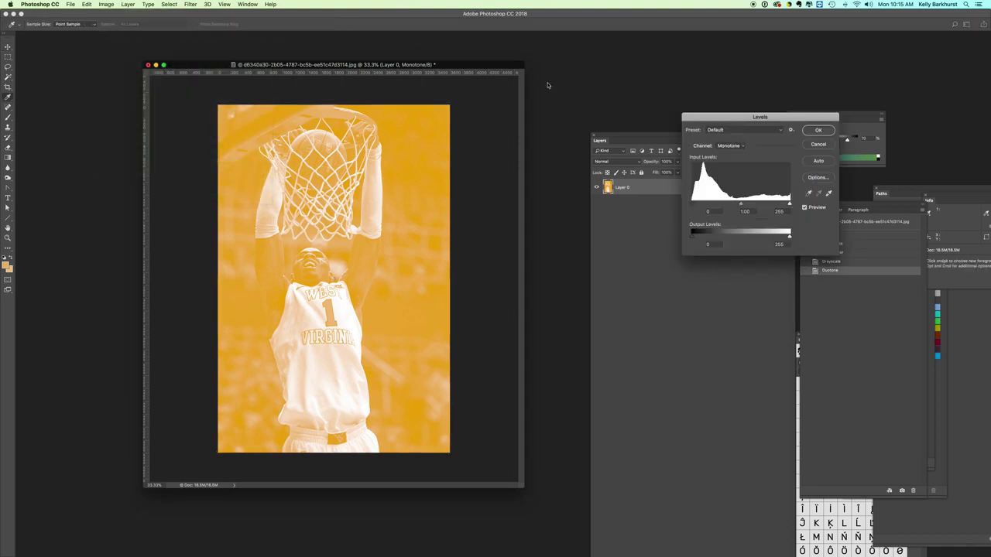
{"action": "mouse_move", "coordinate": [693, 205]}
{"action": "left_mouse_down"}
{"action": "mouse_move", "coordinate": [719, 206]}
{"action": "mouse_move", "coordinate": [710, 207]}
{"action": "left_mouse_up"}
{"action": "key", "text": "Tab"}
{"action": "left_click_drag", "start_coordinate": [789, 205], "coordinate": [769, 205]}
{"action": "left_click_drag", "start_coordinate": [703, 205], "coordinate": [713, 206]}
{"action": "left_click_drag", "start_coordinate": [775, 206], "coordinate": [749, 203]}
{"action": "left_click", "coordinate": [818, 131]}
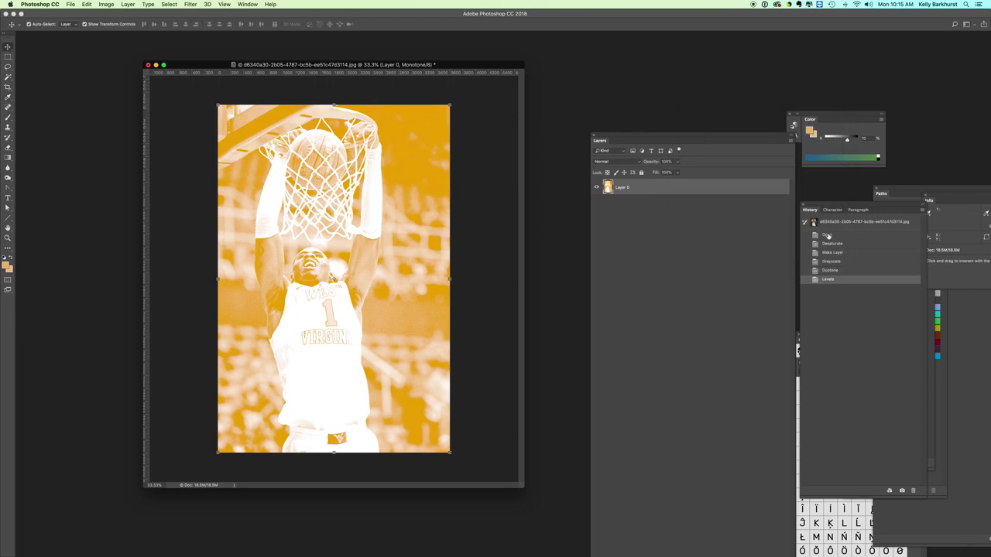
{"action": "left_click", "coordinate": [826, 235]}
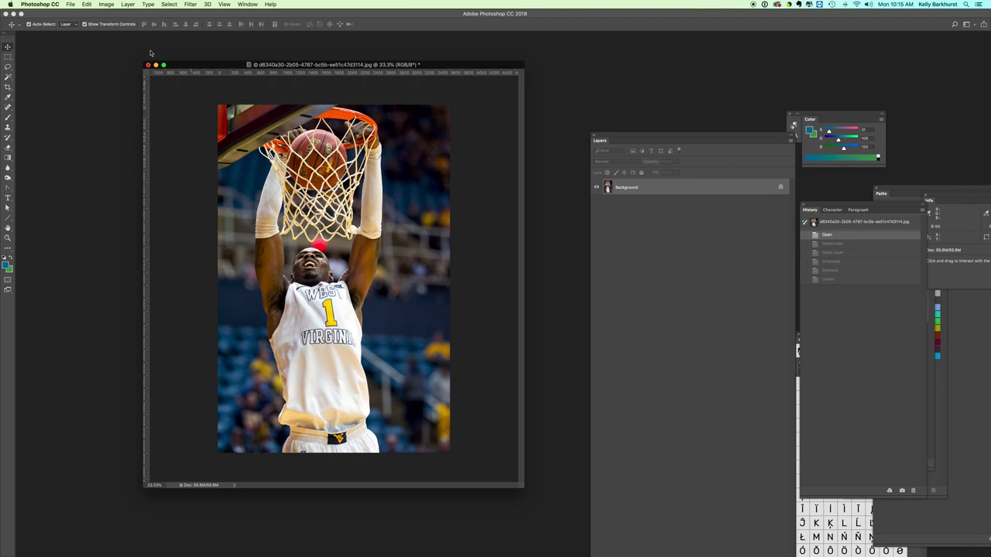
- Desaturate the original photo to greyscale and convert the Background into Layer 0
{"action": "left_click", "coordinate": [106, 4]}
{"action": "mouse_move", "coordinate": [132, 25]}
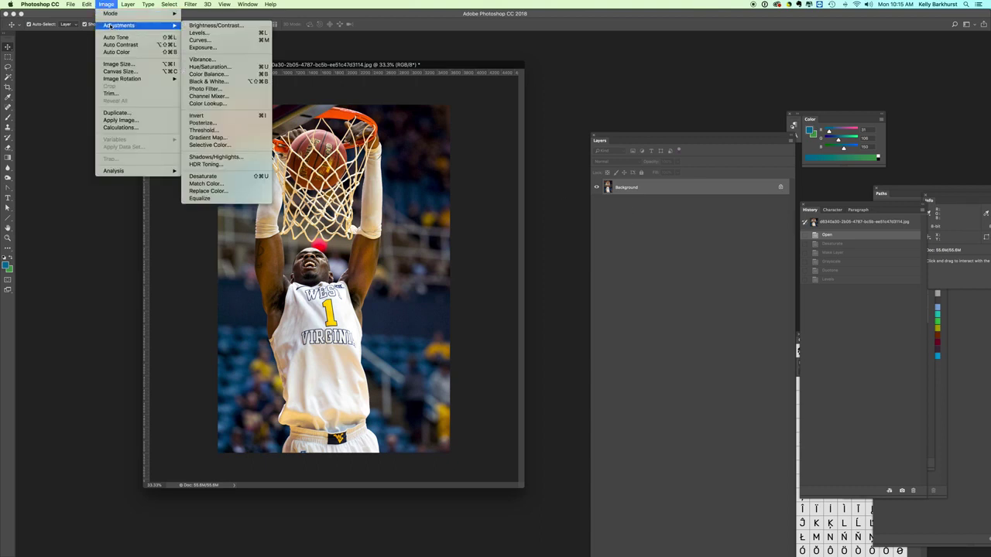
{"action": "left_click", "coordinate": [203, 176]}
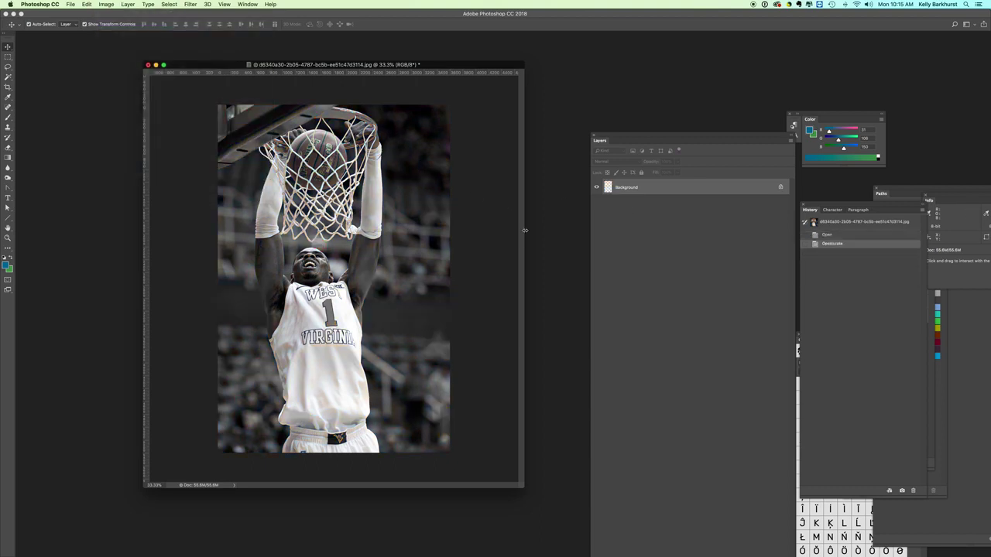
{"action": "double_click", "coordinate": [751, 188]}
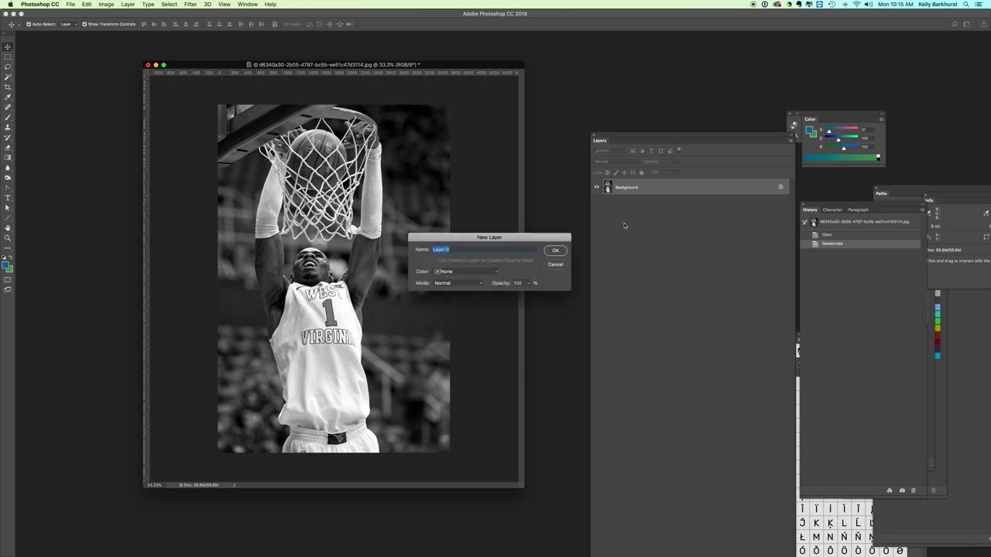
{"action": "left_click", "coordinate": [555, 249]}
- Add a new empty layer named 'Gold'
{"action": "left_click", "coordinate": [784, 140]}
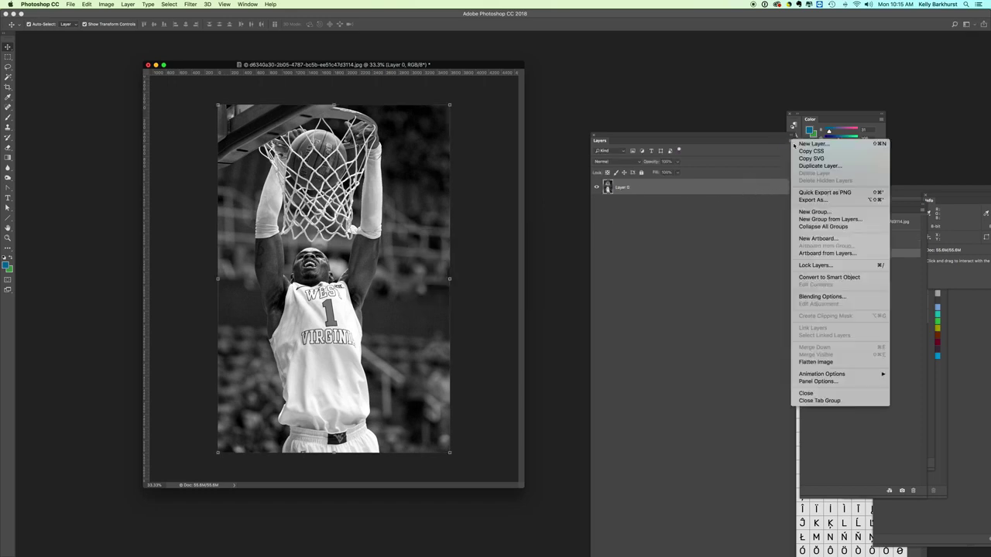
{"action": "left_click", "coordinate": [804, 144]}
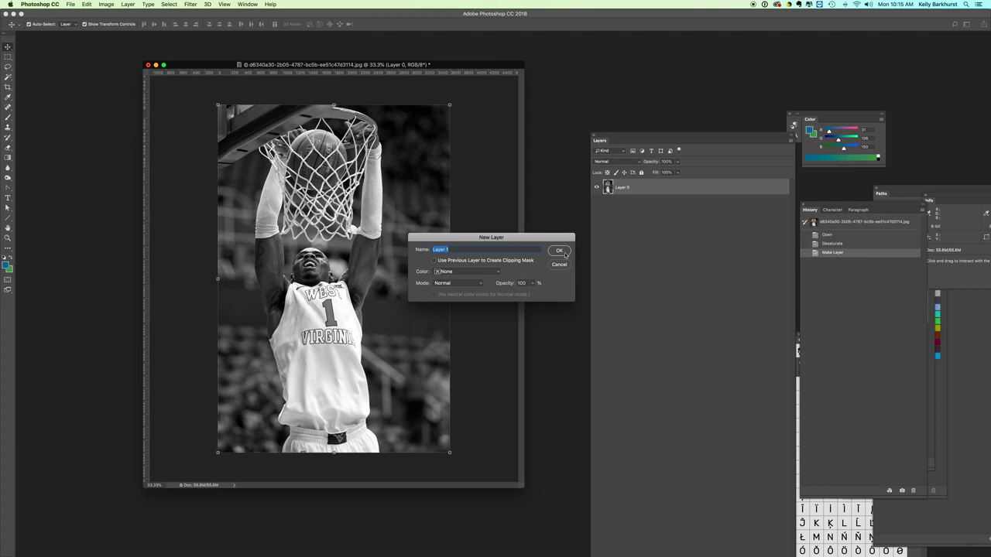
{"action": "type", "text": "Gold"}
{"action": "key", "text": "Return"}
- Fill the Gold layer with the solid gold colour eaaa00 via Edit > Fill
{"action": "left_click", "coordinate": [88, 4]}
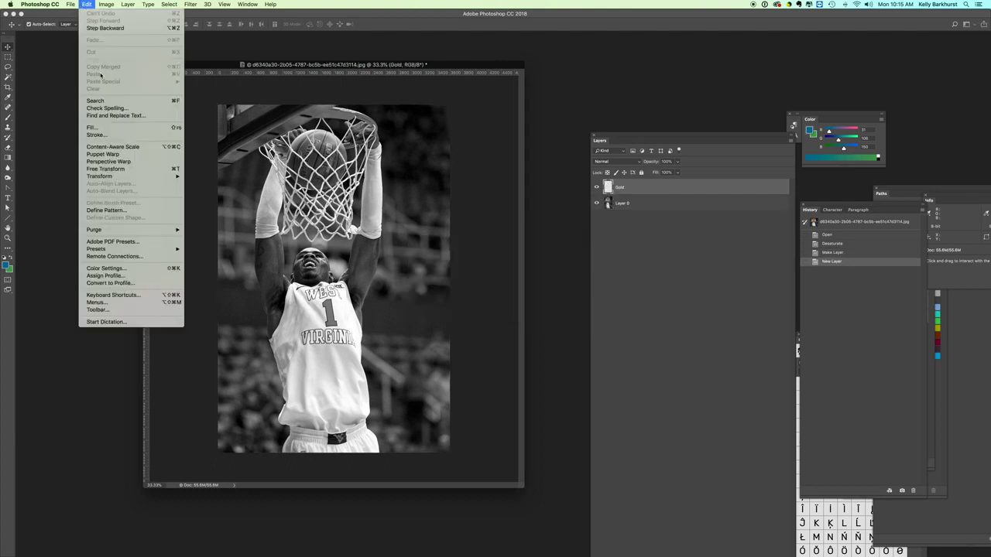
{"action": "left_click", "coordinate": [101, 129]}
{"action": "left_click", "coordinate": [377, 206]}
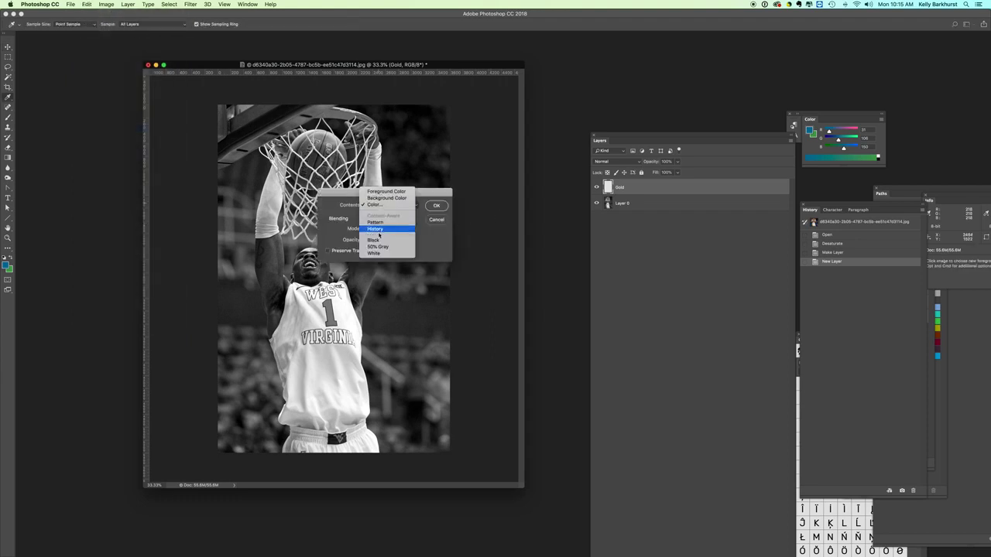
{"action": "left_click", "coordinate": [376, 203]}
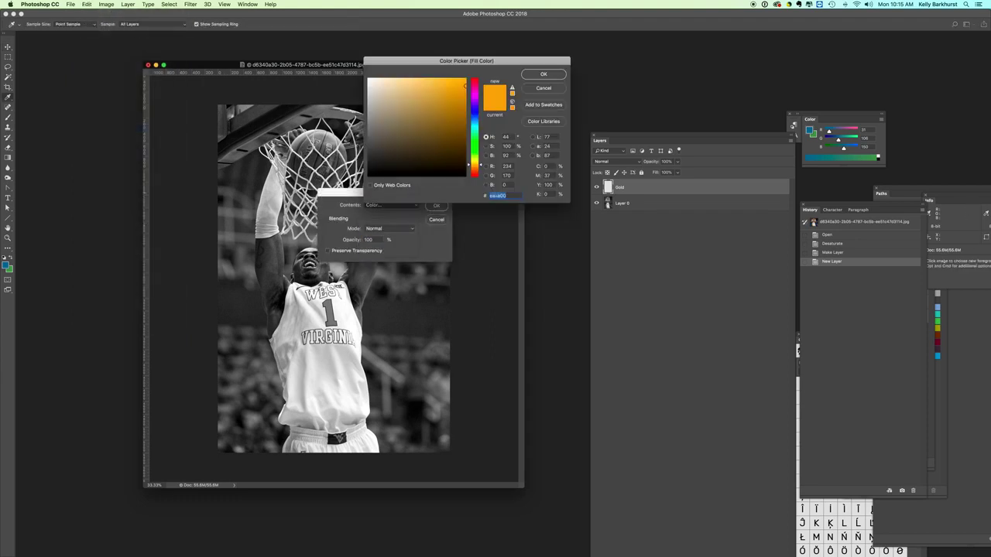
{"action": "left_click", "coordinate": [543, 74]}
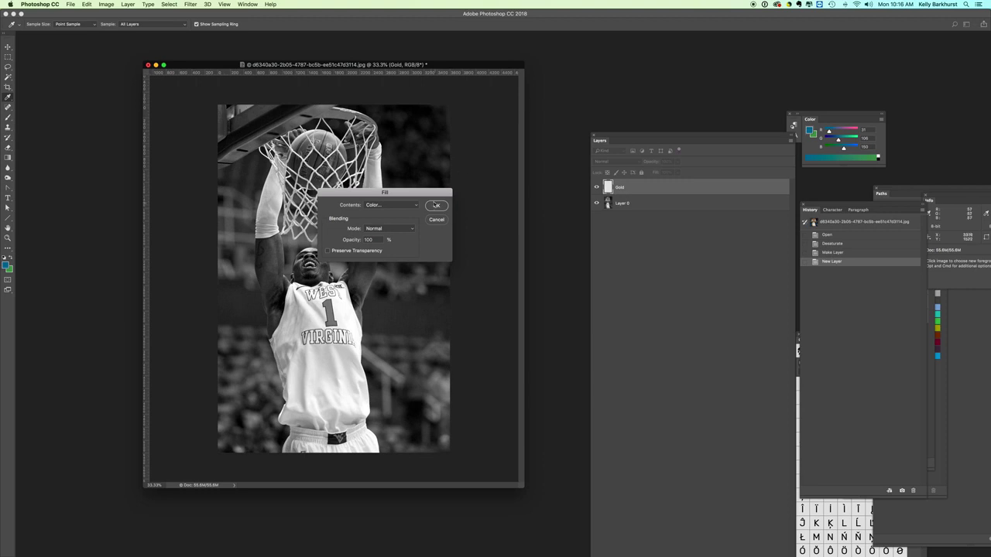
{"action": "left_click", "coordinate": [436, 205]}
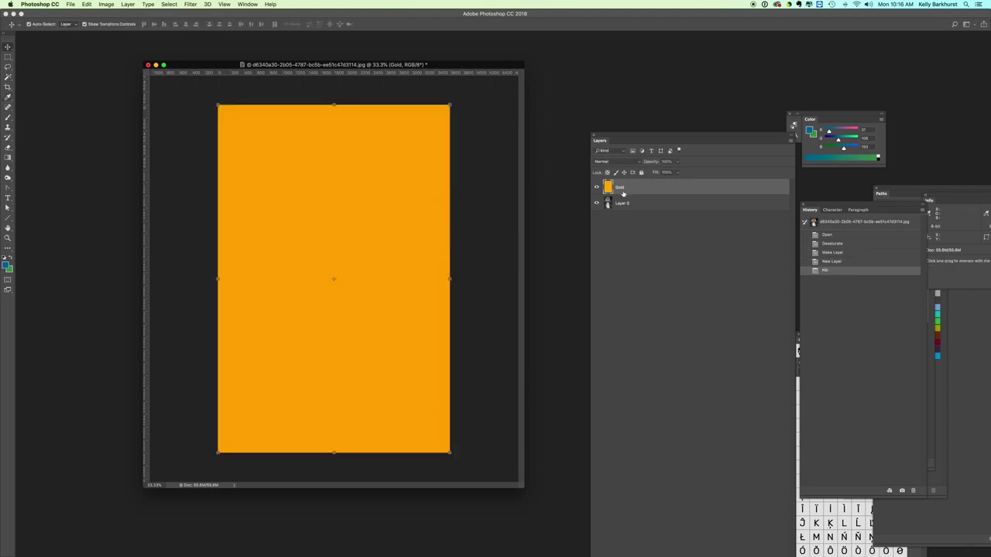
- Move Gold beneath Layer 0 and set Layer 0 to Luminosity blending at 32% opacity
{"action": "left_click_drag", "start_coordinate": [616, 188], "coordinate": [610, 207]}
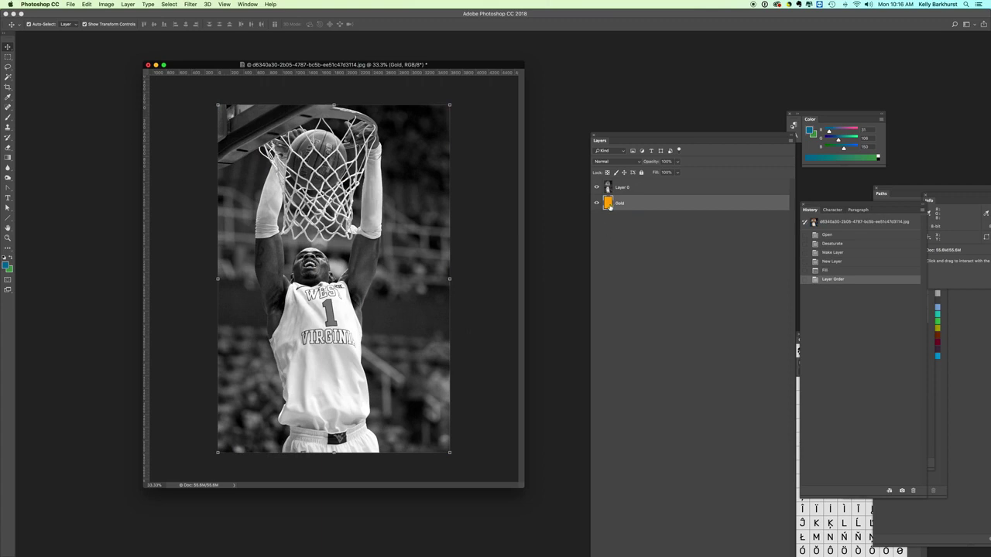
{"action": "left_click", "coordinate": [623, 189]}
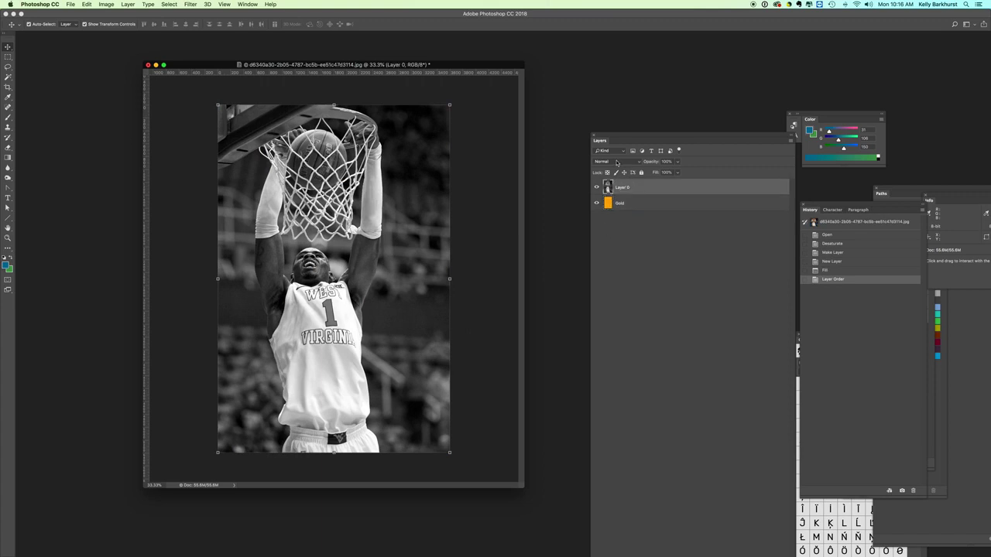
{"action": "left_click", "coordinate": [616, 161]}
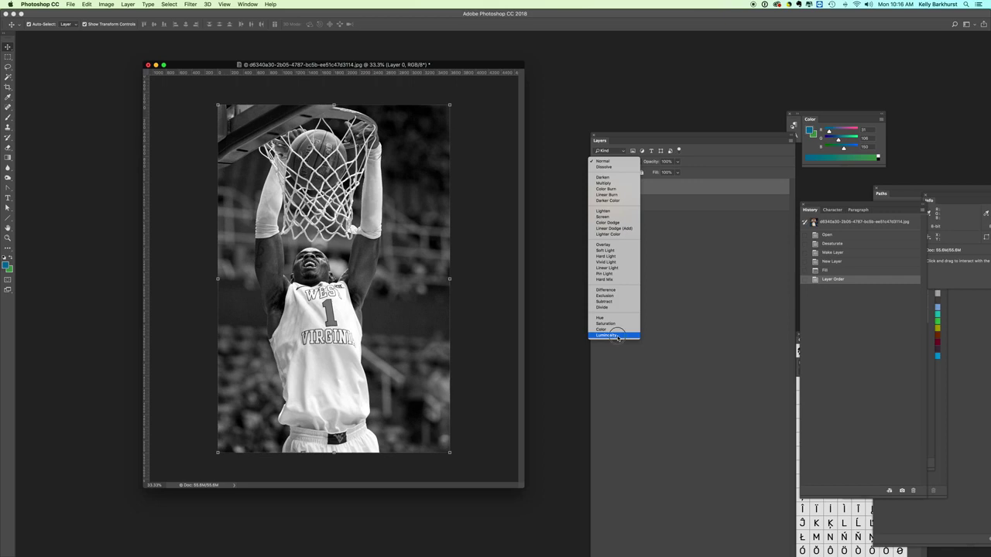
{"action": "left_click", "coordinate": [617, 336]}
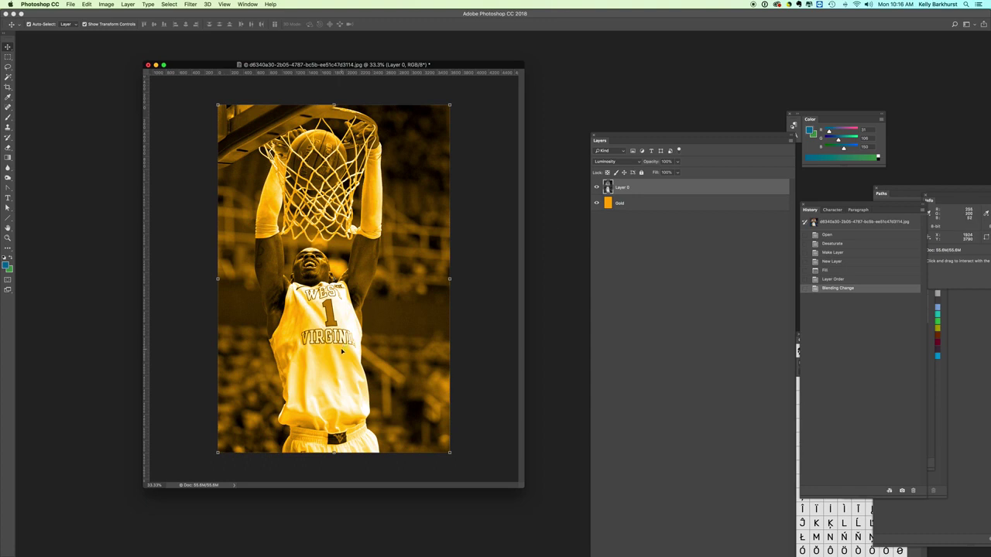
{"action": "left_click", "coordinate": [675, 162]}
{"action": "left_click_drag", "start_coordinate": [679, 171], "coordinate": [653, 173]}
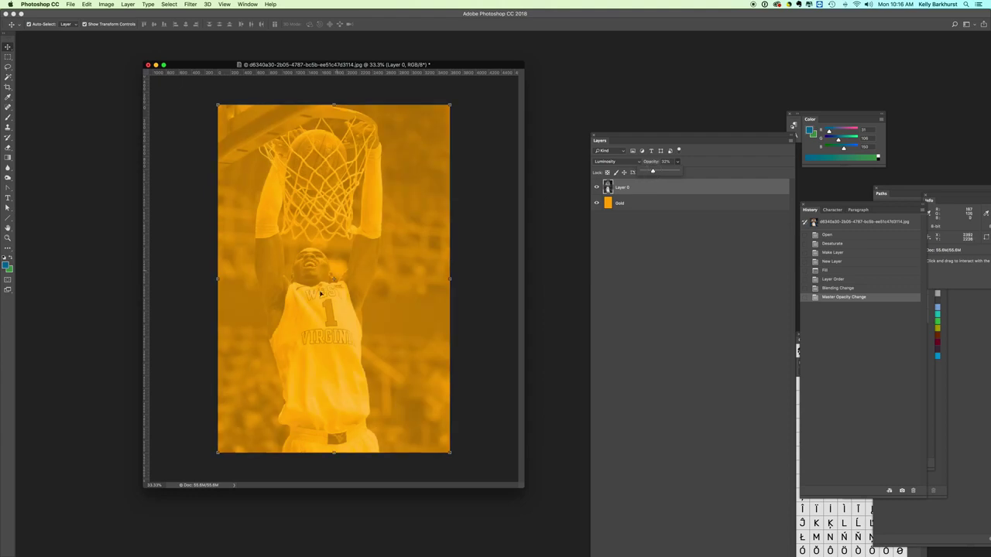
{"action": "left_click", "coordinate": [662, 190]}
- Apply Brightness/Contrast to Layer 0 with brightness 90 and contrast -50
{"action": "left_click", "coordinate": [106, 4]}
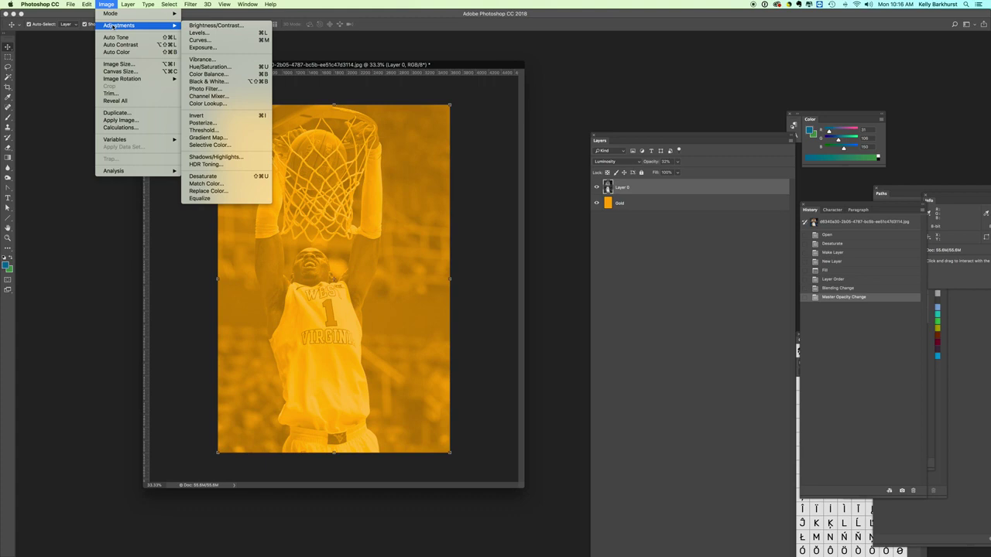
{"action": "mouse_move", "coordinate": [167, 25]}
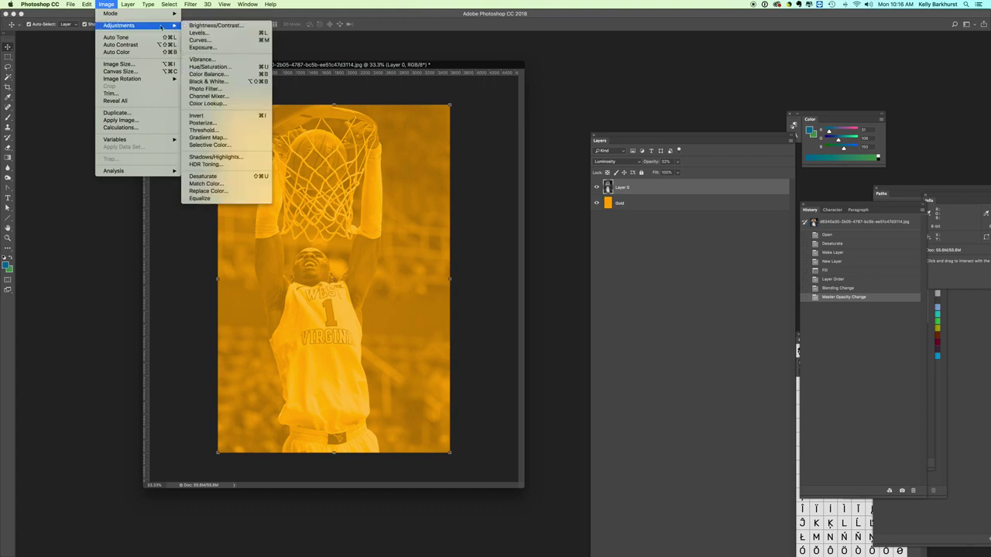
{"action": "left_click", "coordinate": [199, 26]}
{"action": "left_click_drag", "start_coordinate": [571, 138], "coordinate": [591, 138]}
{"action": "left_click_drag", "start_coordinate": [570, 156], "coordinate": [514, 159]}
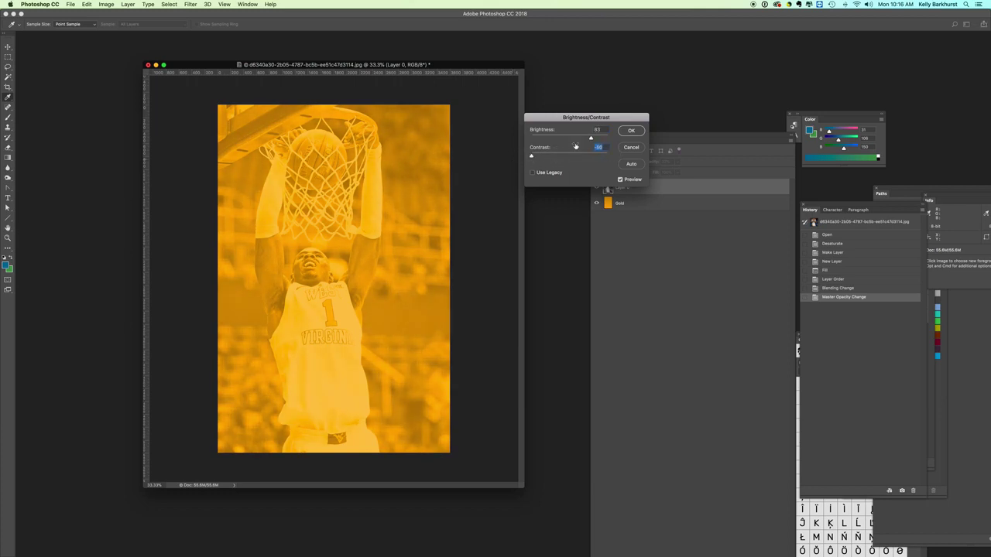
{"action": "mouse_move", "coordinate": [594, 138]}
{"action": "left_mouse_down"}
{"action": "mouse_move", "coordinate": [577, 137]}
{"action": "mouse_move", "coordinate": [605, 140]}
{"action": "mouse_move", "coordinate": [595, 138]}
{"action": "left_mouse_up"}
{"action": "left_click", "coordinate": [631, 132]}
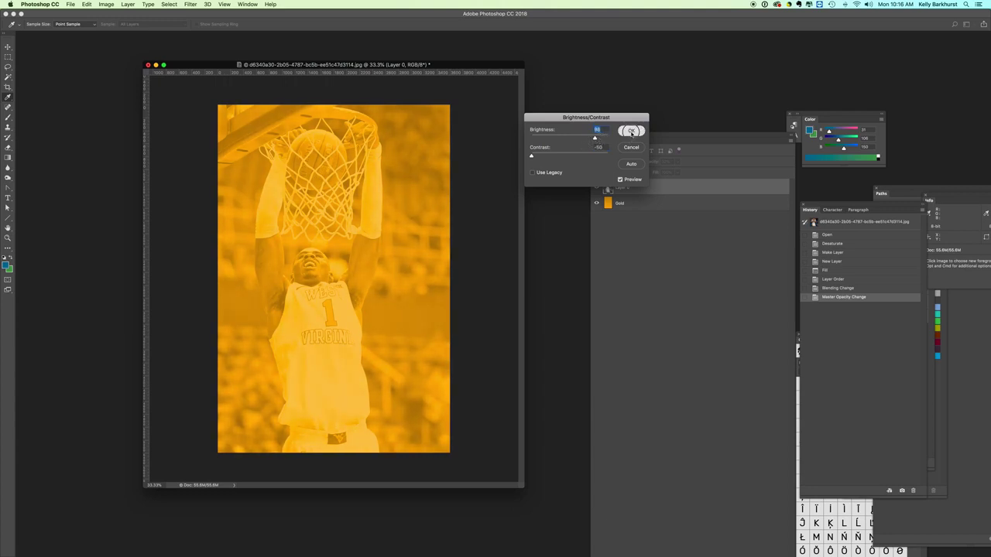